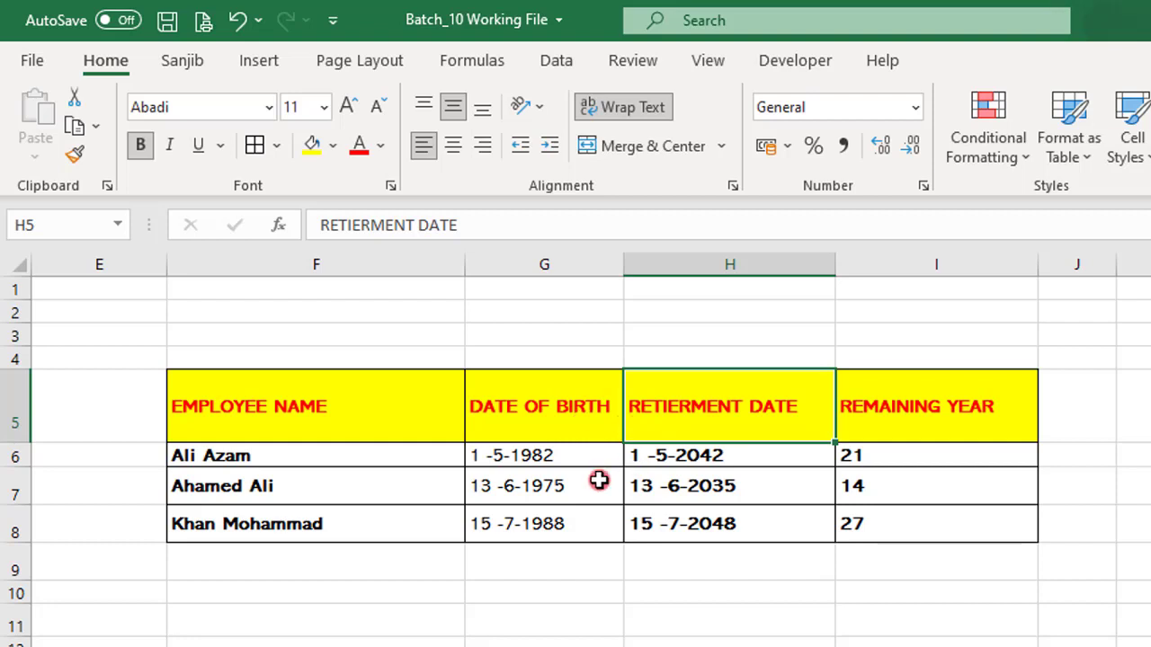
{"action": "left_click", "coordinate": [506, 450]}
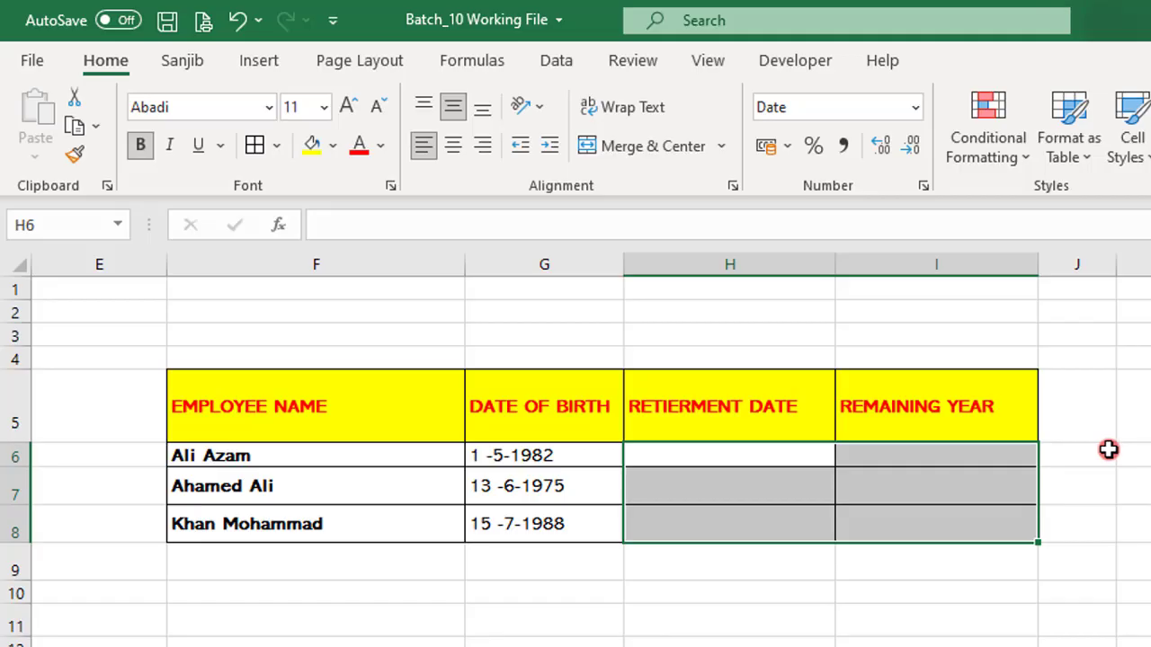
{"action": "left_click", "coordinate": [1107, 447]}
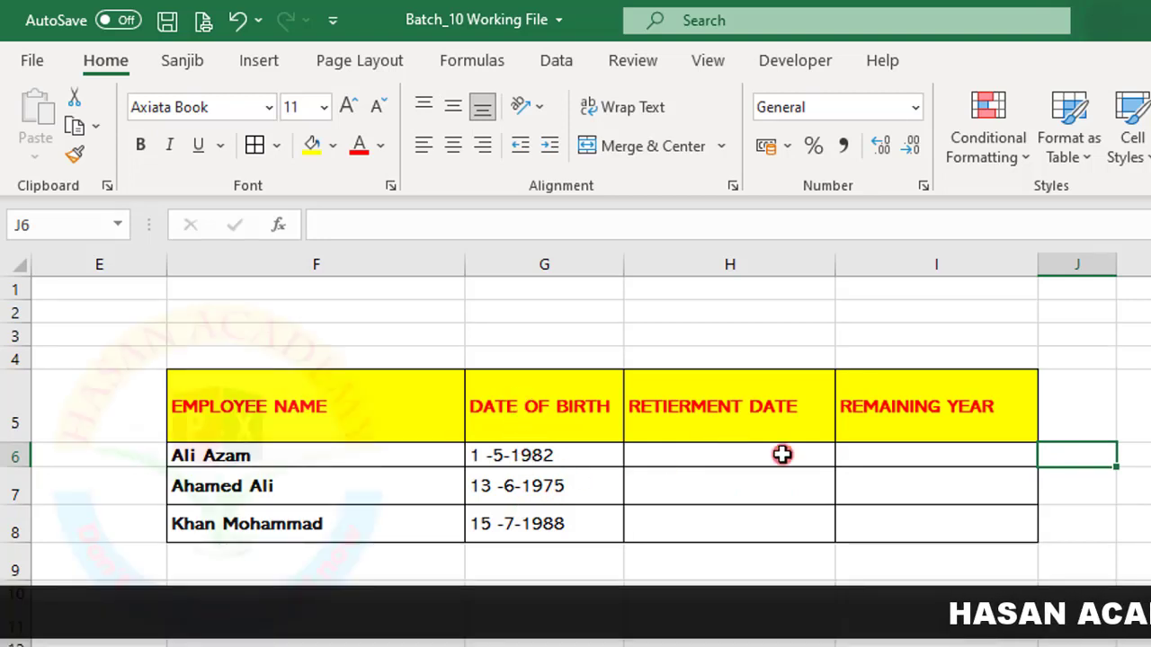
{"action": "left_click", "coordinate": [737, 453]}
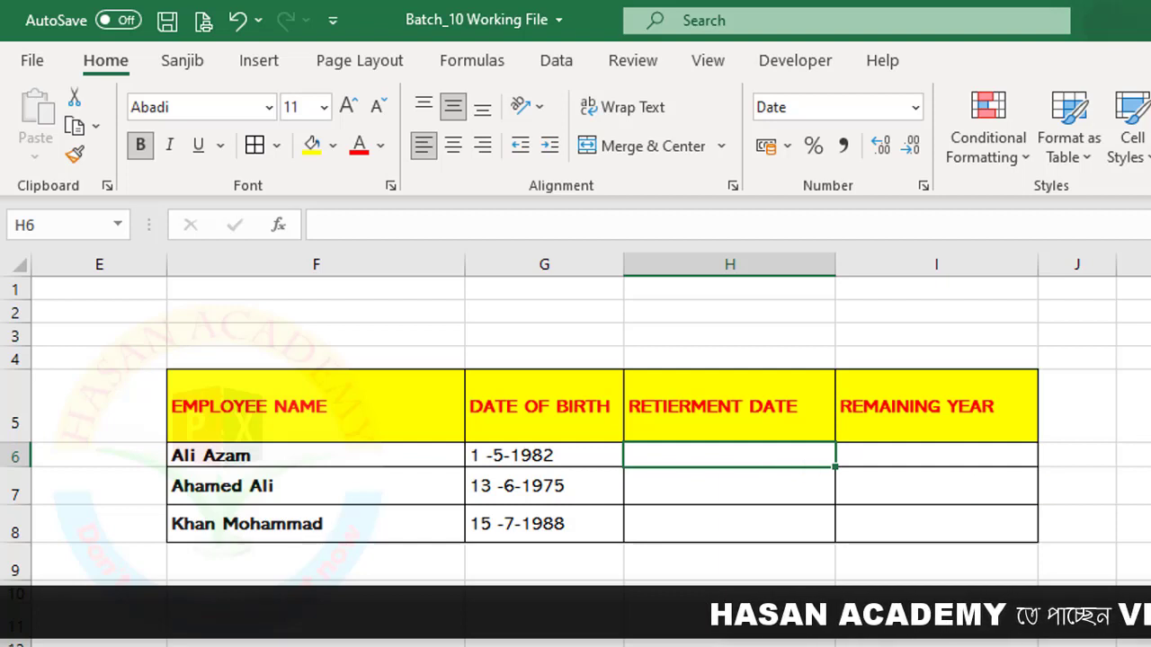
{"action": "left_click", "coordinate": [252, 444]}
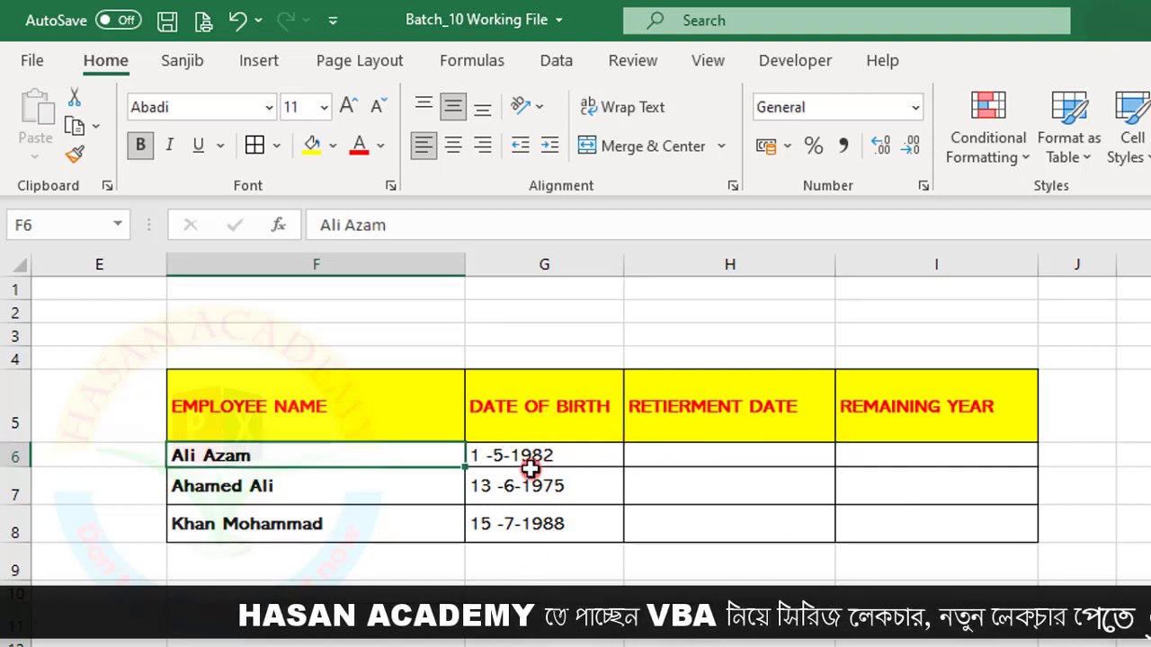
Step: Enter =EDATE(G6,60*12) in H6 to calculate the retirement date at age 60, and fill it down to H8
{"action": "left_click", "coordinate": [651, 452]}
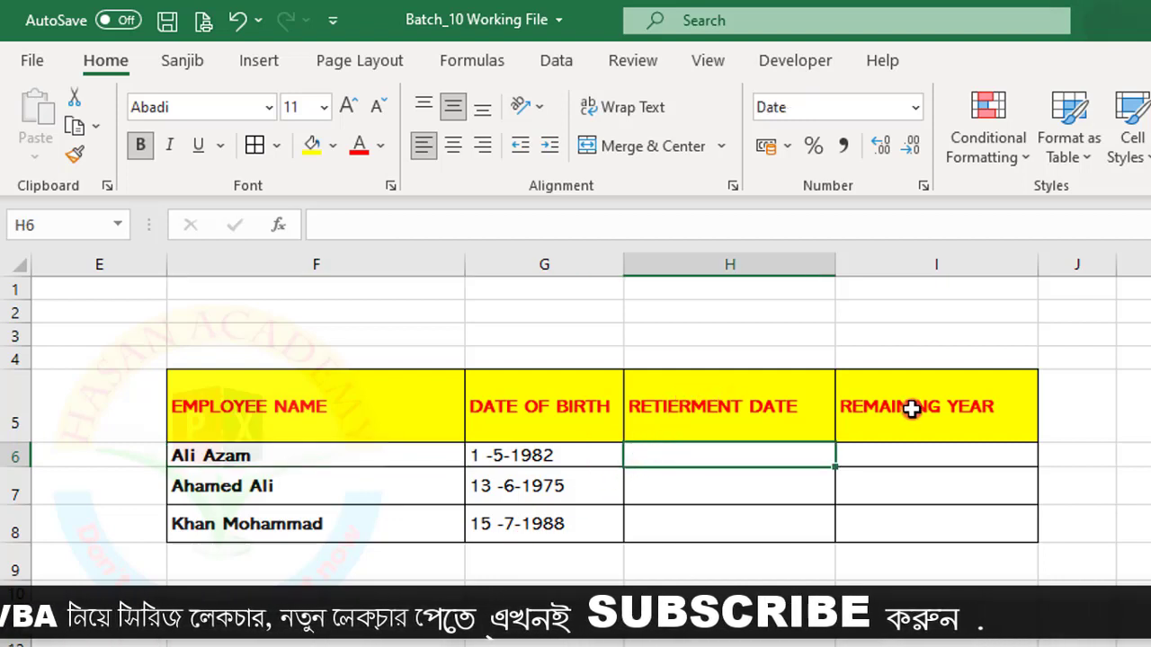
{"action": "key", "text": "F2"}
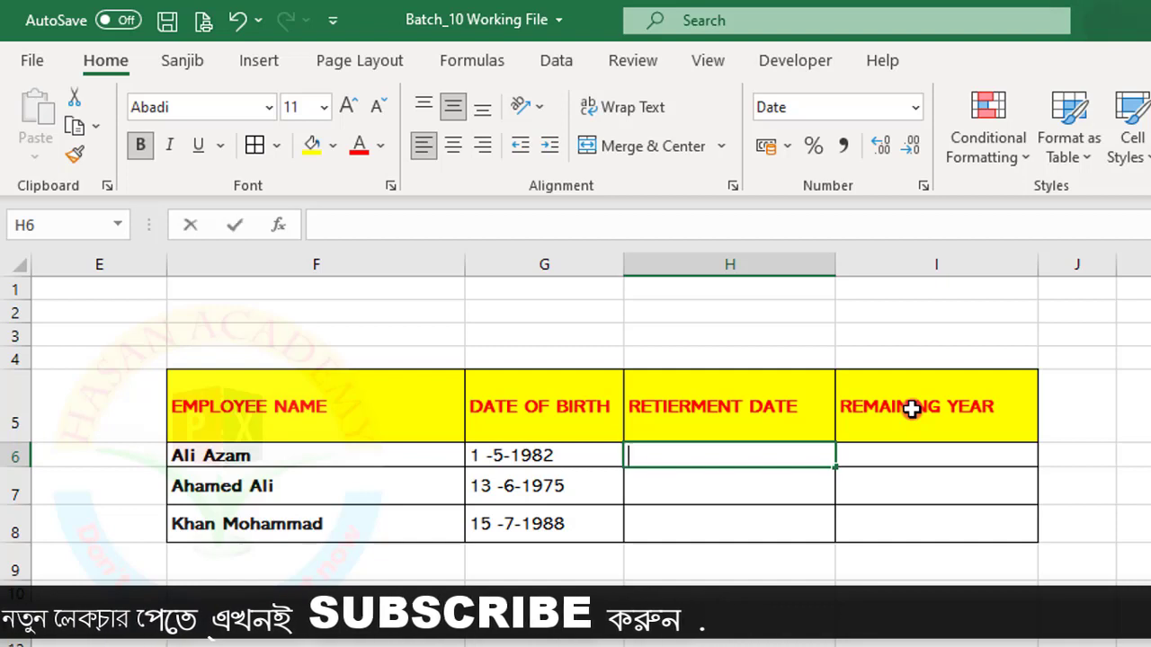
{"action": "type", "text": "=ed"}
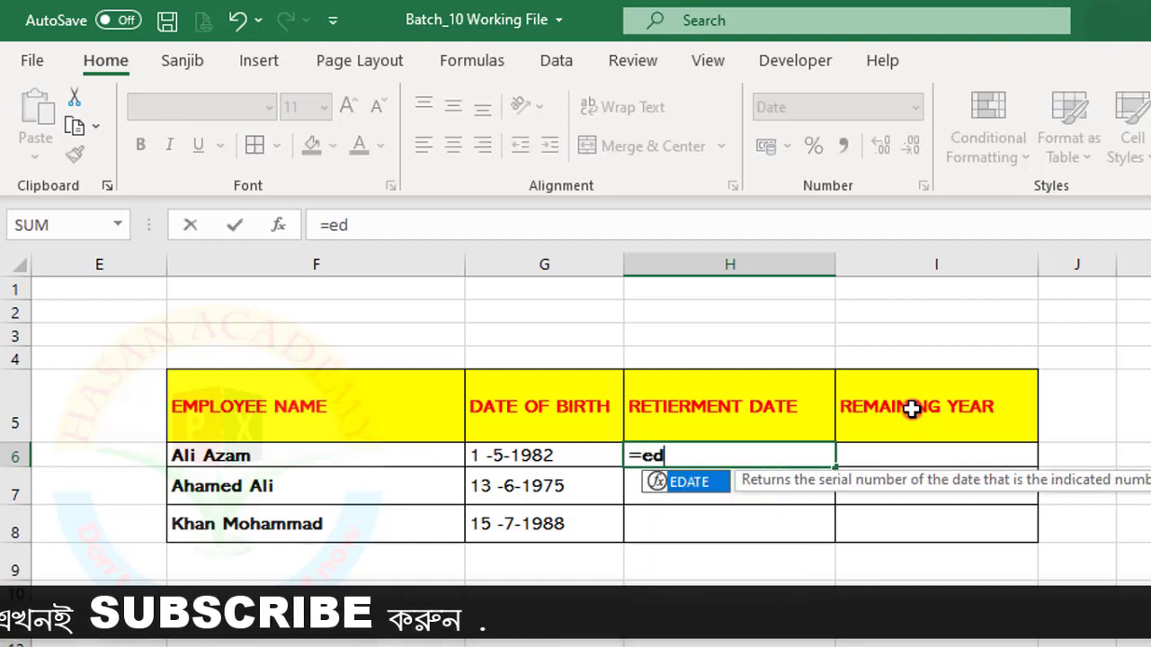
{"action": "double_click", "coordinate": [689, 487]}
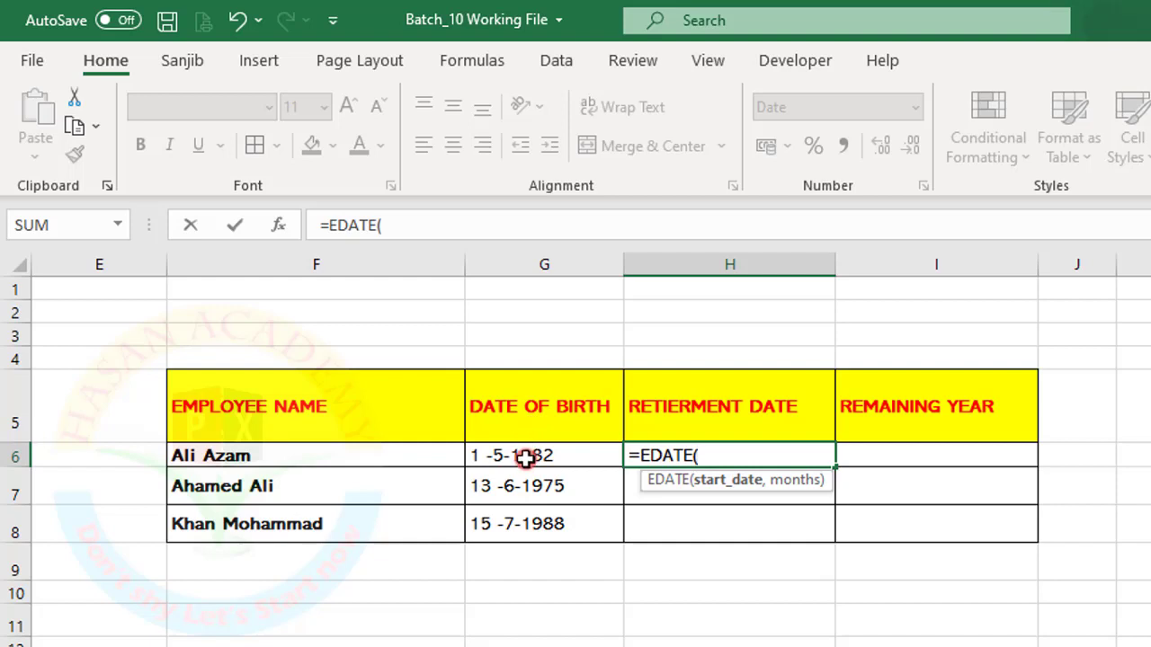
{"action": "left_click", "coordinate": [525, 458]}
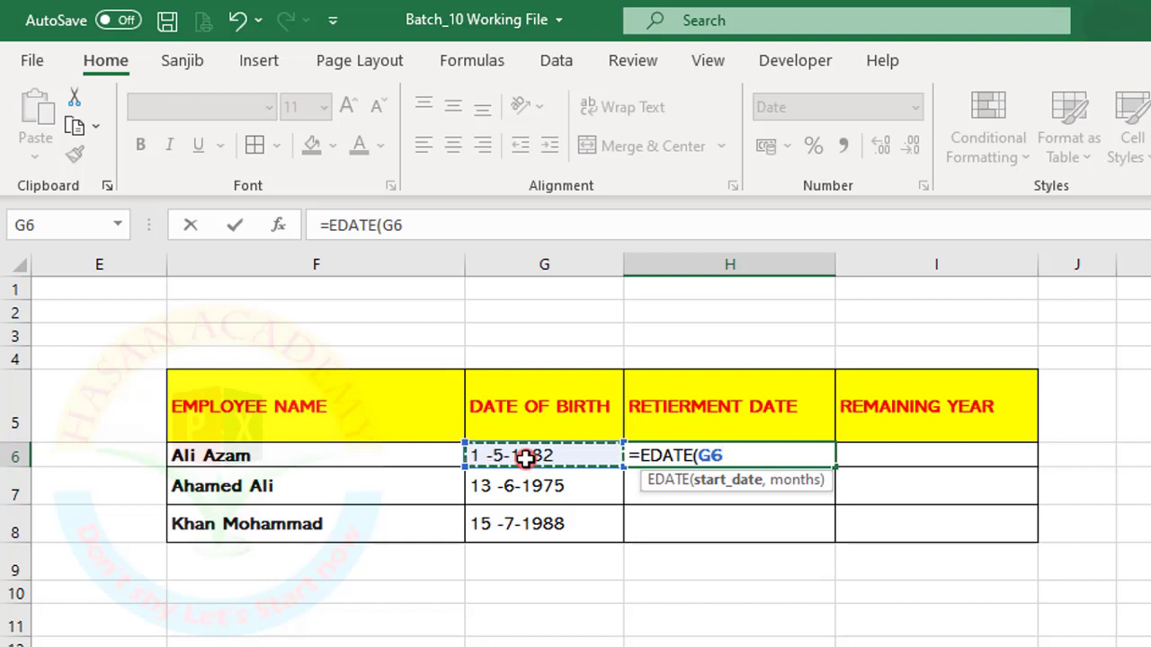
{"action": "type", "text": ",60*12"}
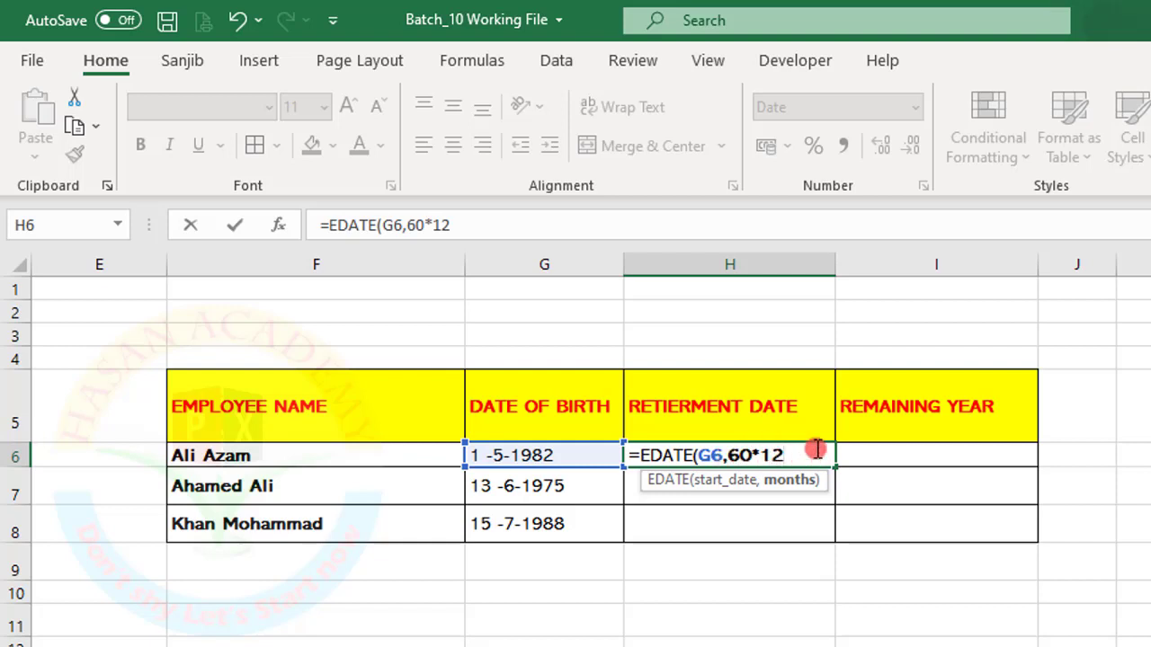
{"action": "type", "text": ")"}
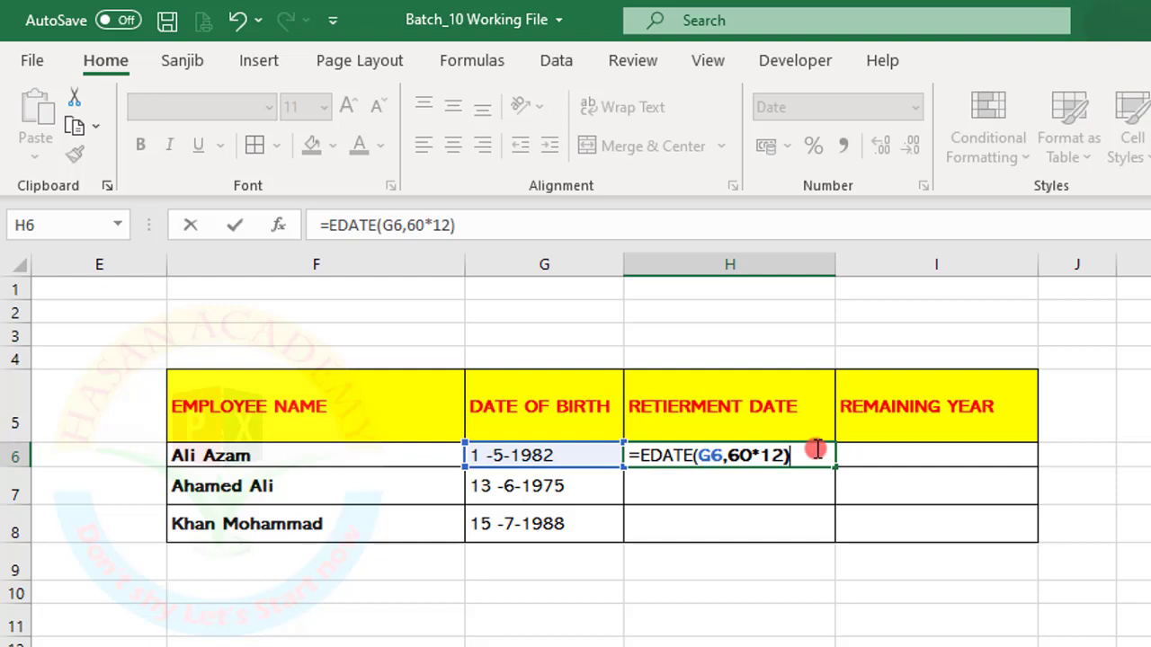
{"action": "key", "text": "Return"}
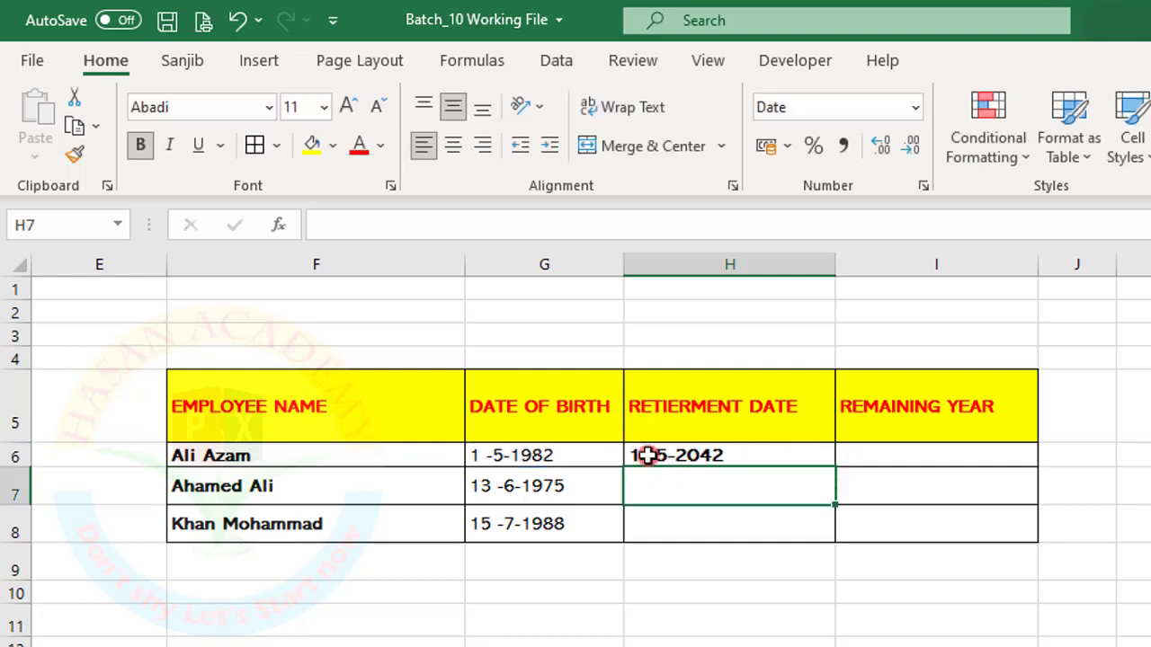
{"action": "left_click", "coordinate": [718, 452]}
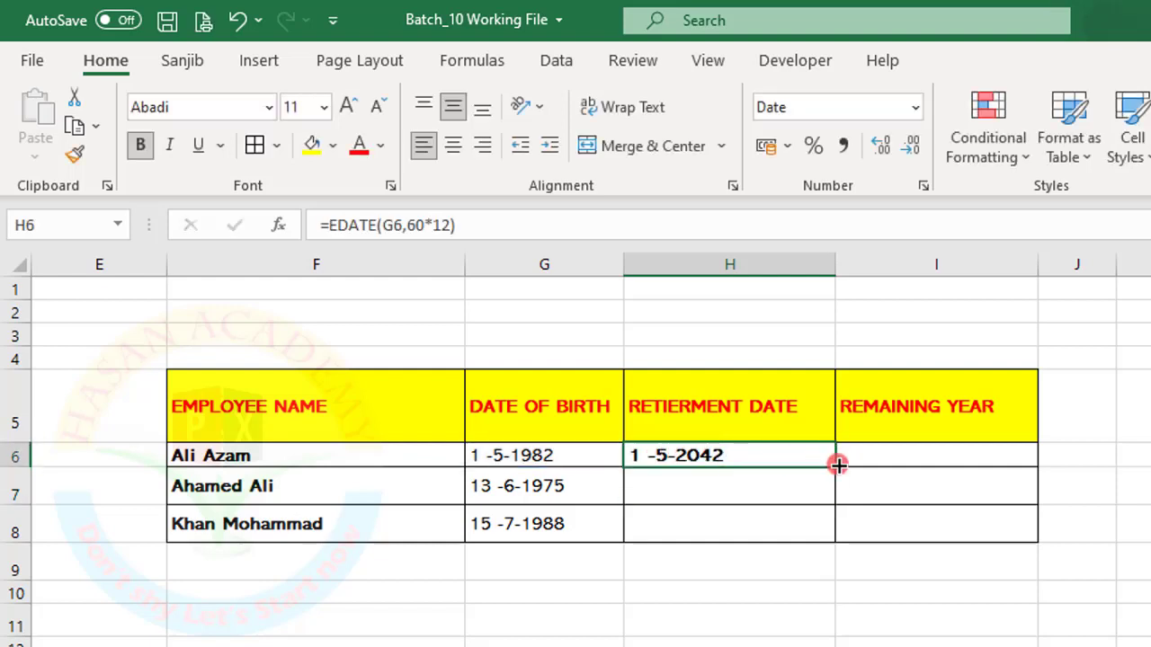
{"action": "left_click_drag", "start_coordinate": [837, 464], "coordinate": [817, 530]}
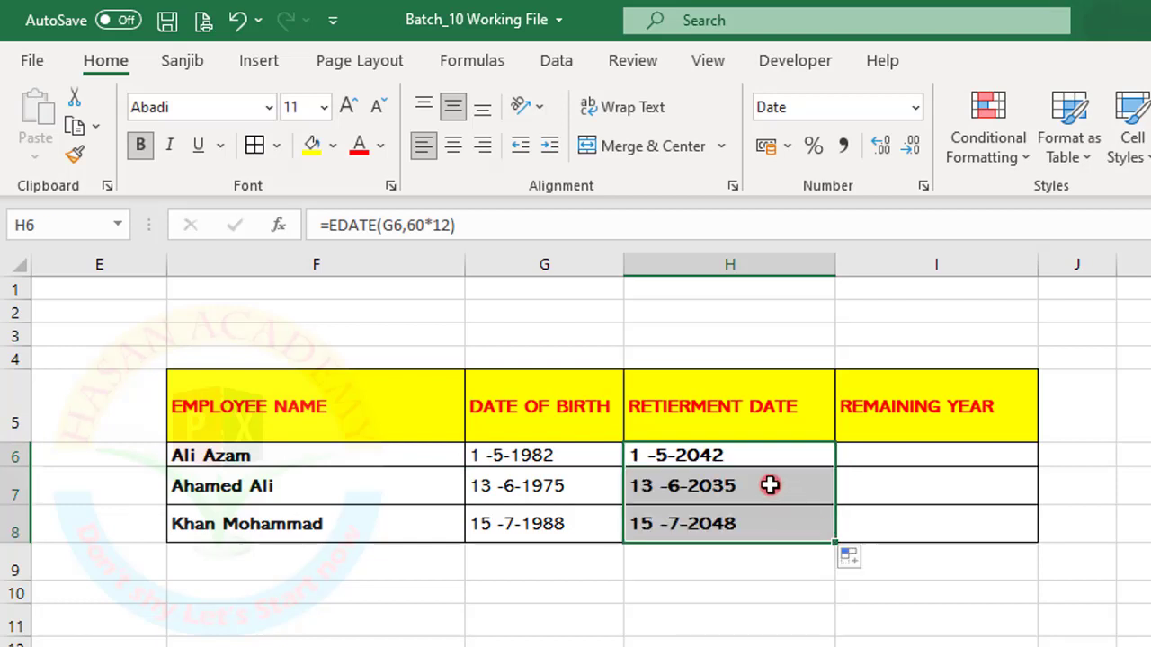
Step: Change the first employee's date of birth in G6 to an earlier year to test the retirement date formula
{"action": "left_click", "coordinate": [510, 456]}
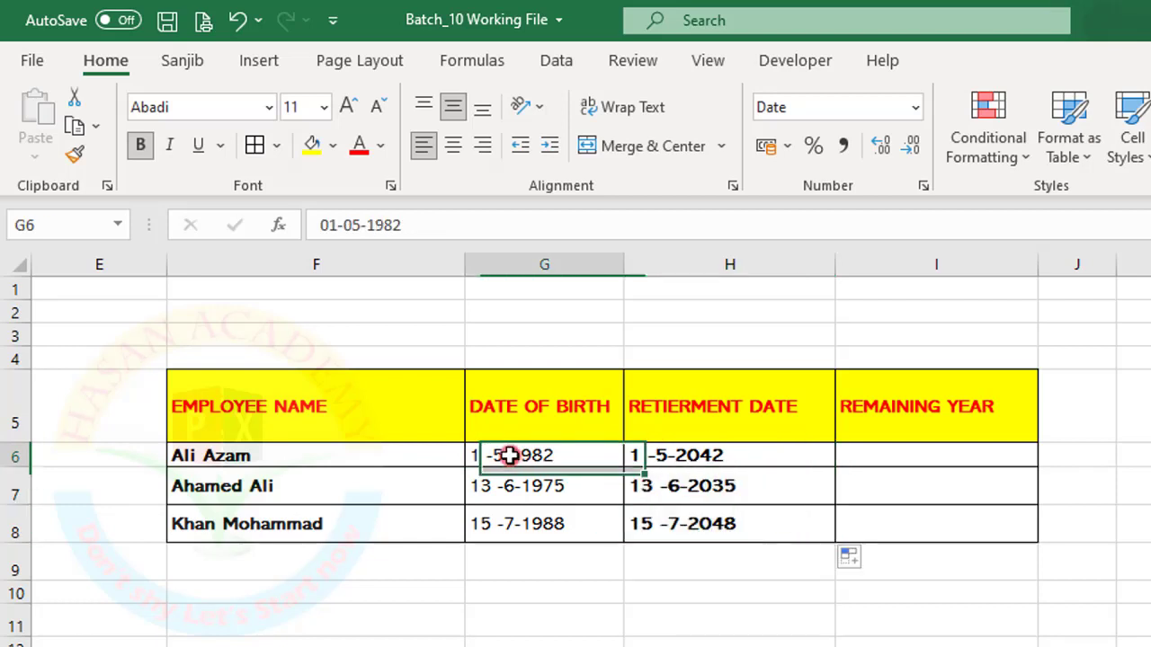
{"action": "left_click", "coordinate": [404, 224]}
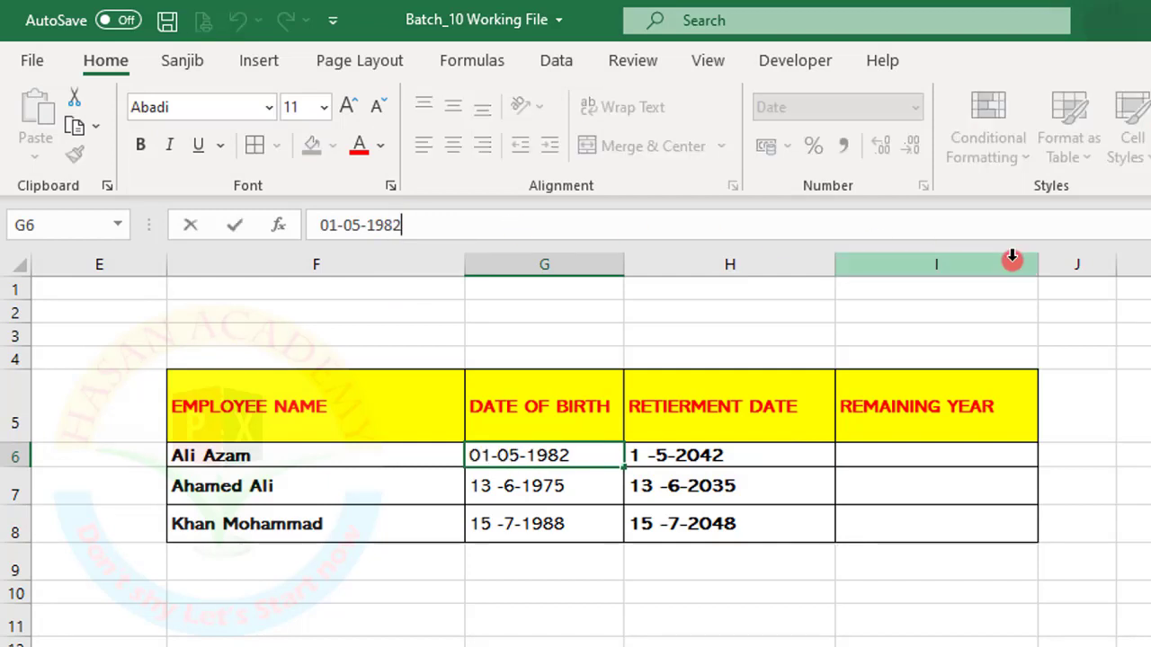
{"action": "key", "text": "BackSpace"}
{"action": "key", "text": "BackSpace"}
{"action": "key", "text": "Return"}
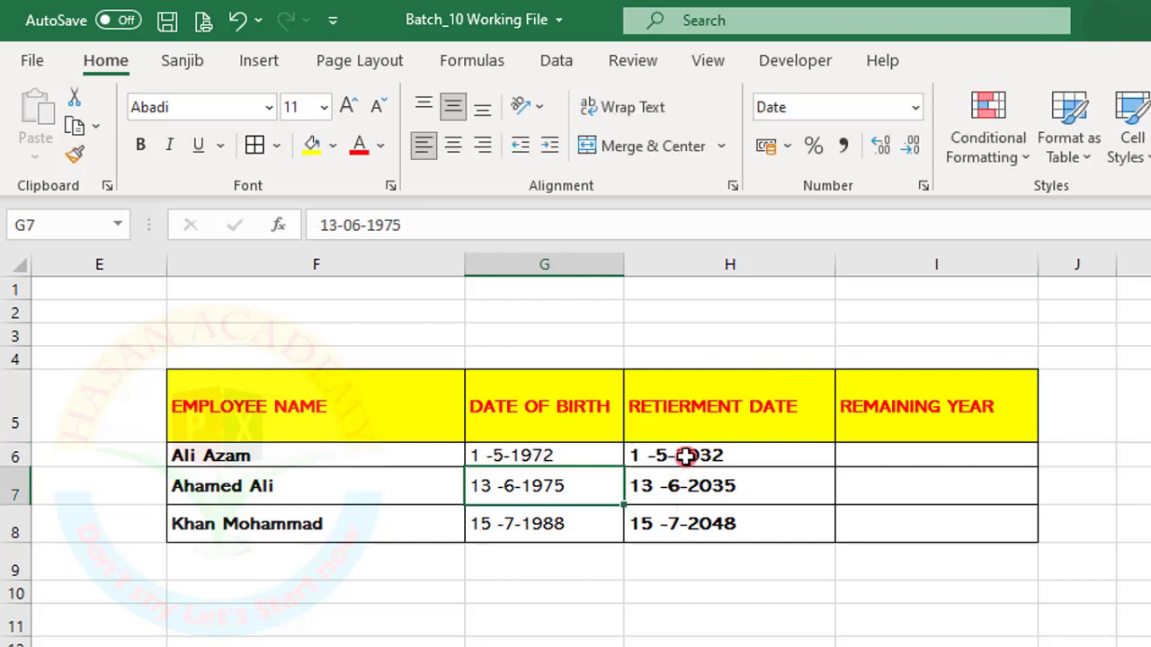
Step: Replace the birth year in G6 with a still earlier one and check the recalculated retirement date in H6
{"action": "left_click", "coordinate": [524, 452]}
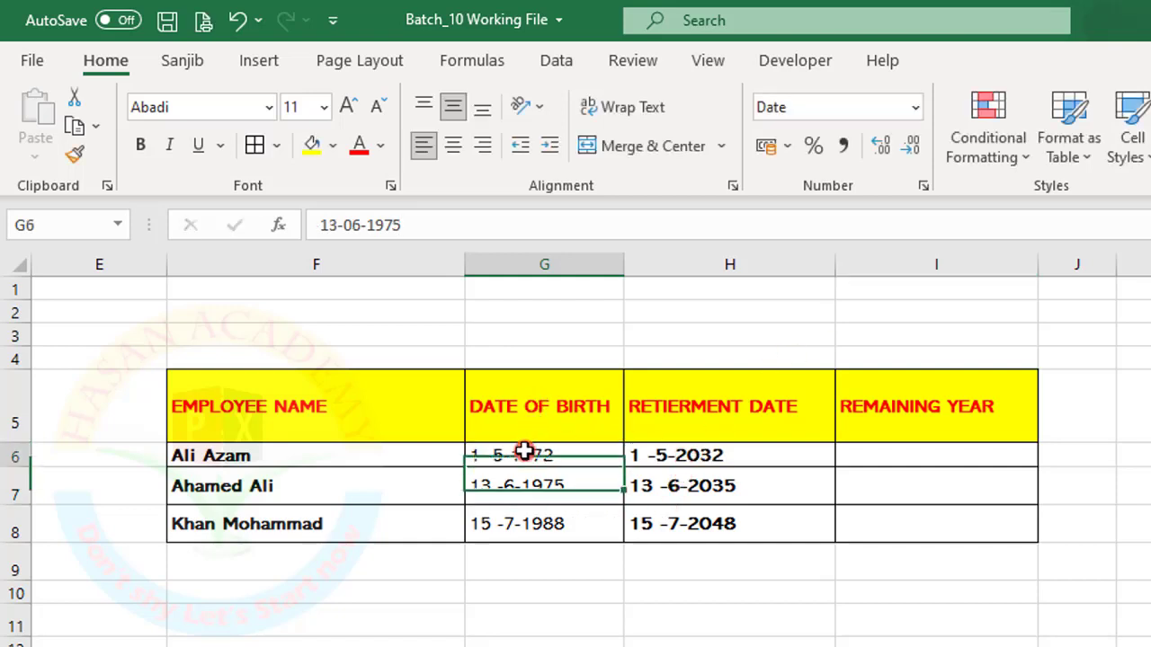
{"action": "left_click", "coordinate": [421, 225]}
{"action": "key", "text": "BackSpace"}
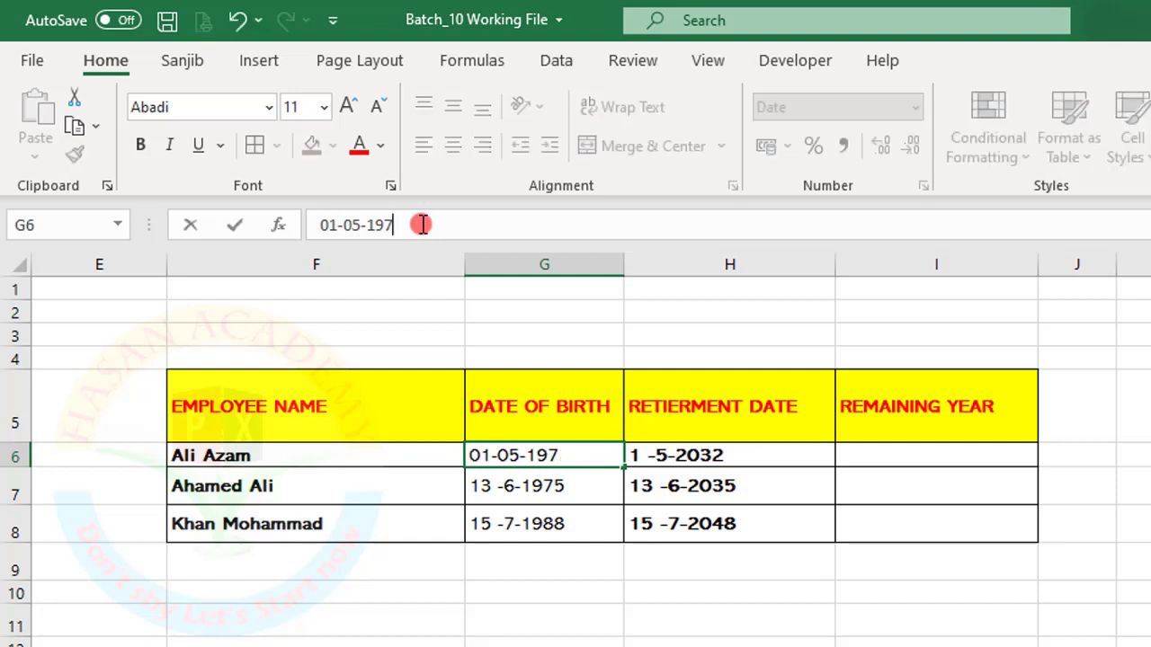
{"action": "type", "text": "65"}
{"action": "key", "text": "Return"}
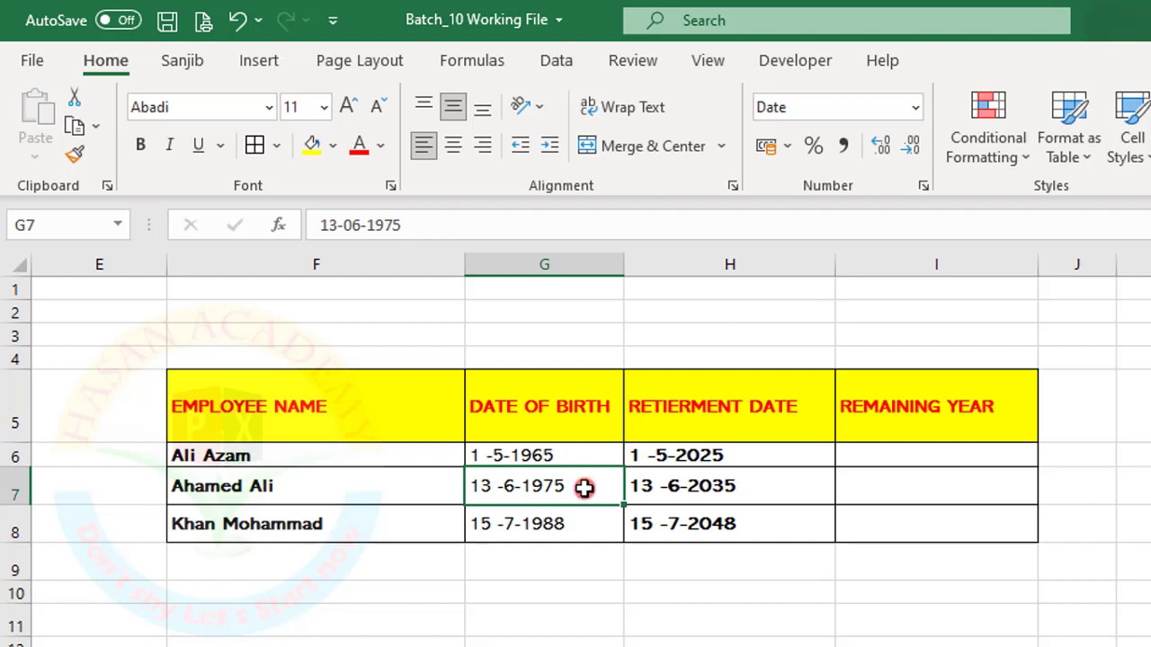
{"action": "left_click", "coordinate": [710, 456]}
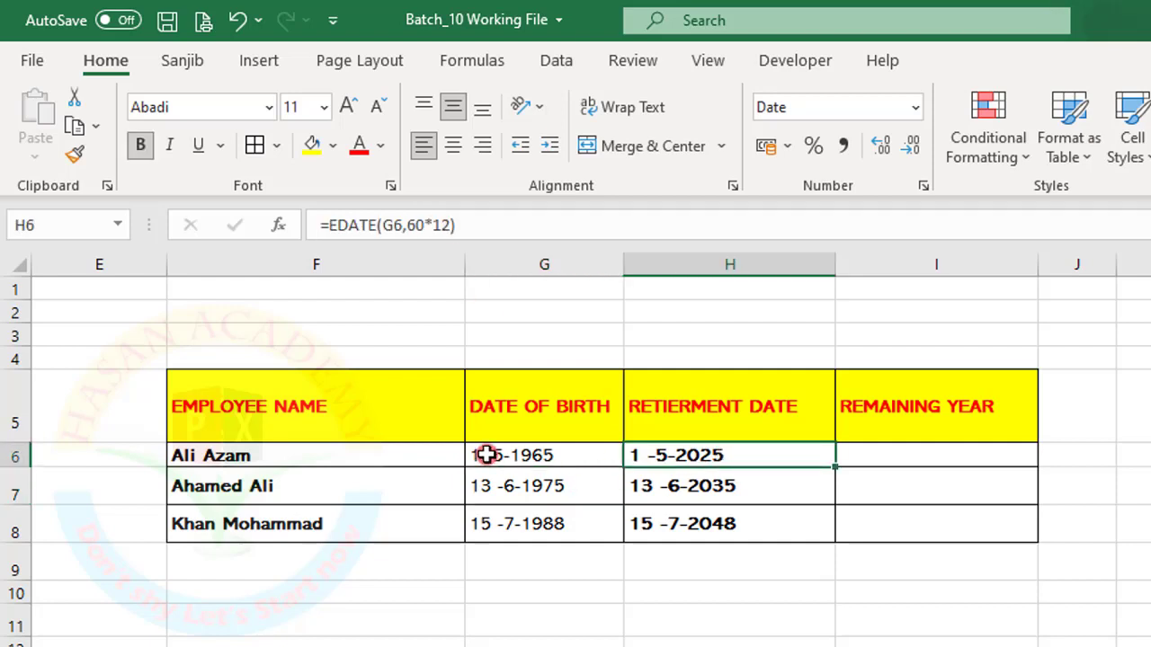
{"action": "left_click", "coordinate": [274, 465]}
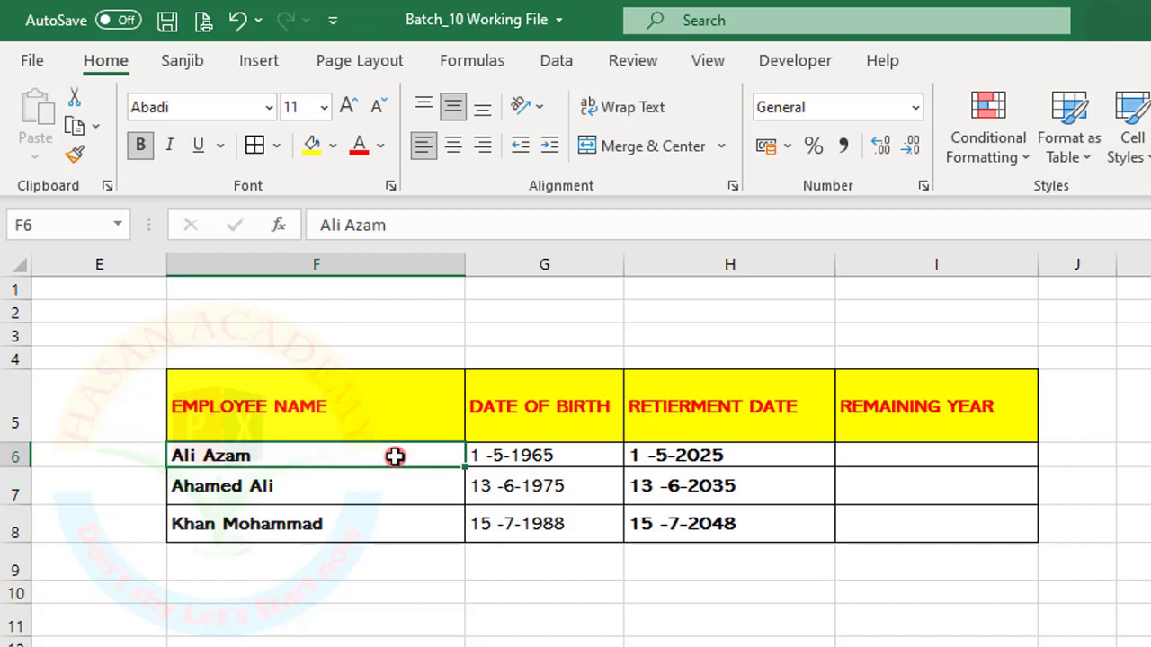
{"action": "left_click", "coordinate": [737, 455]}
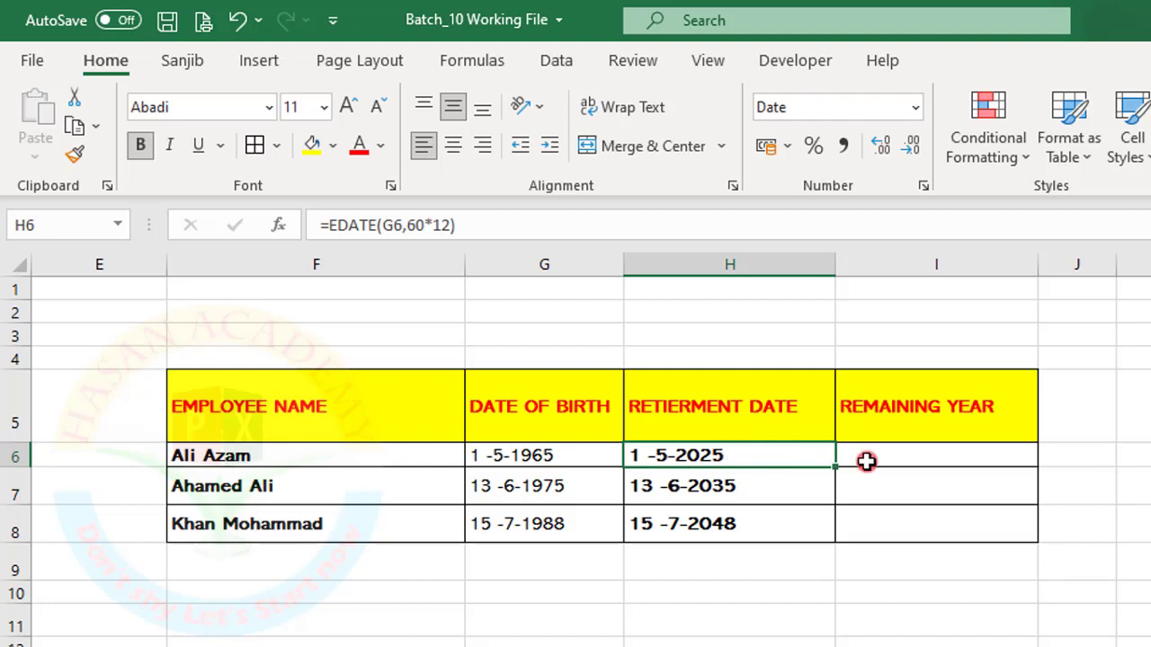
Step: Enter =YEARFRAC(TODAY(),H6) in I6 to calculate the years remaining until the first employee's retirement
{"action": "left_click", "coordinate": [959, 459]}
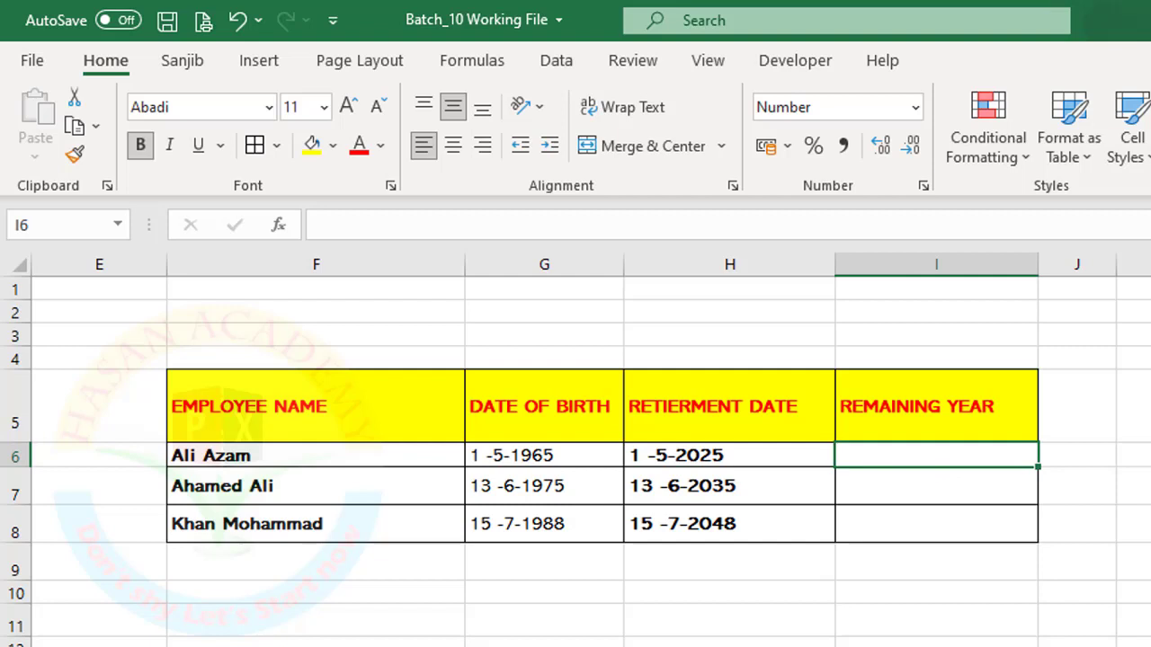
{"action": "type", "text": "=ye"}
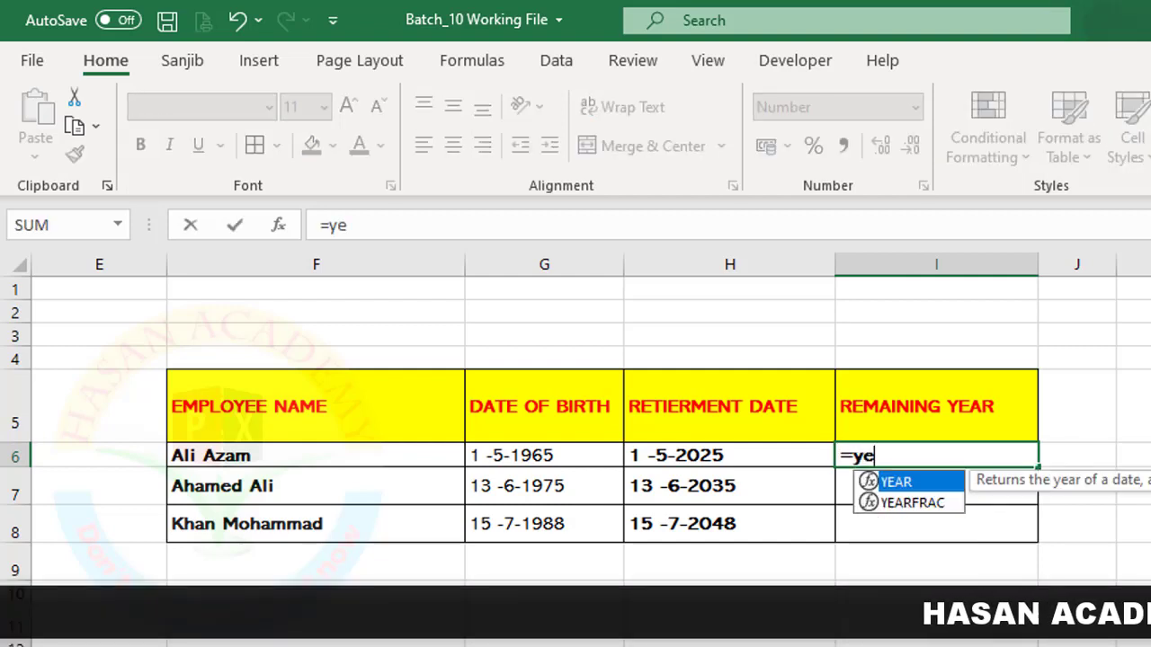
{"action": "double_click", "coordinate": [935, 503]}
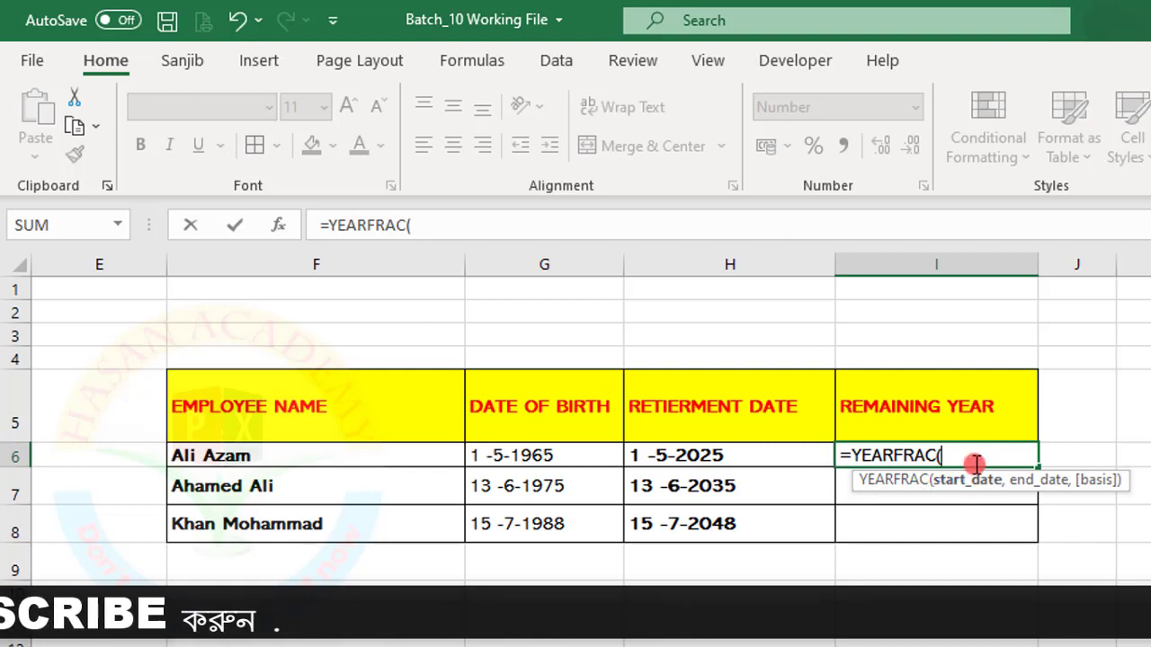
{"action": "type", "text": "to"}
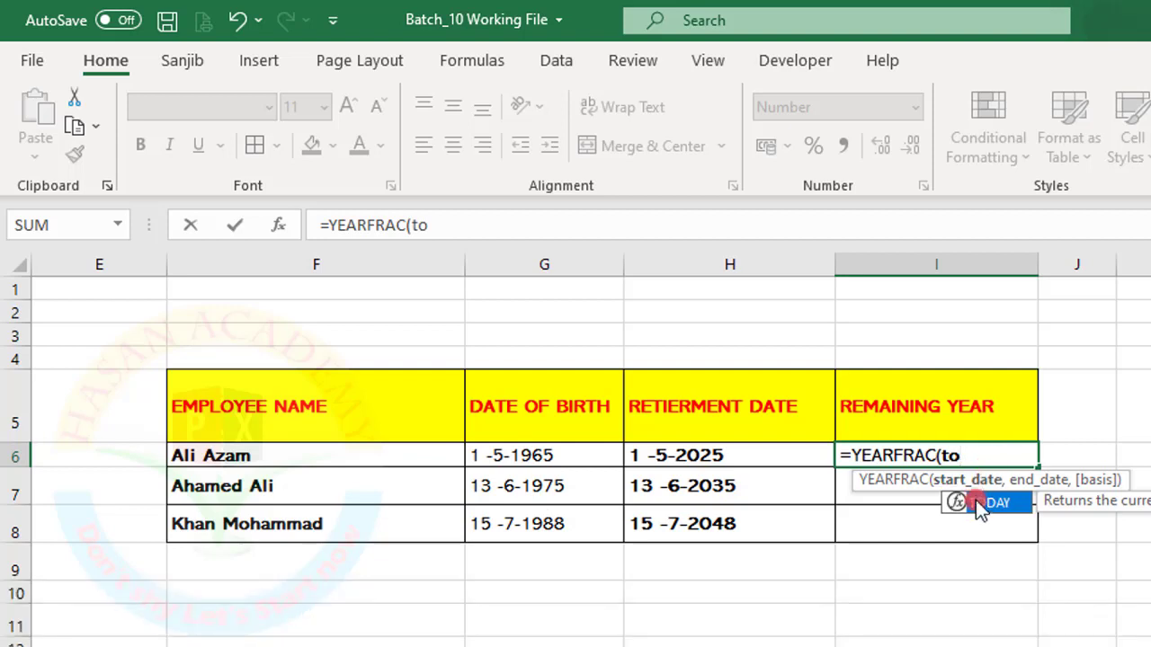
{"action": "double_click", "coordinate": [982, 504]}
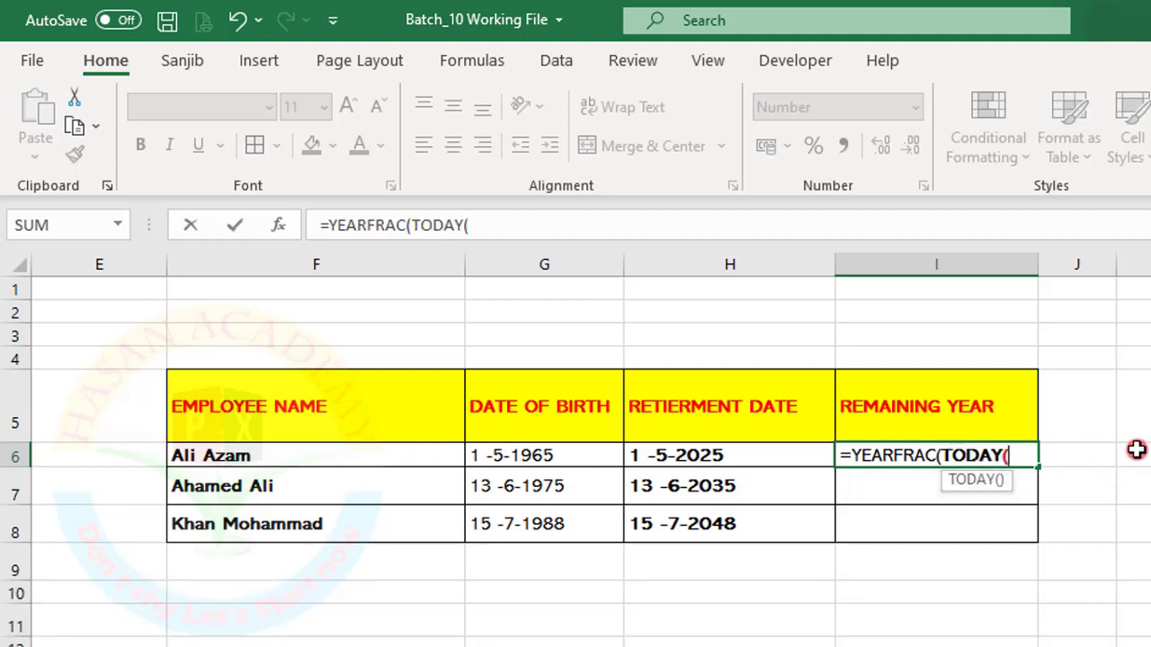
{"action": "type", "text": ")"}
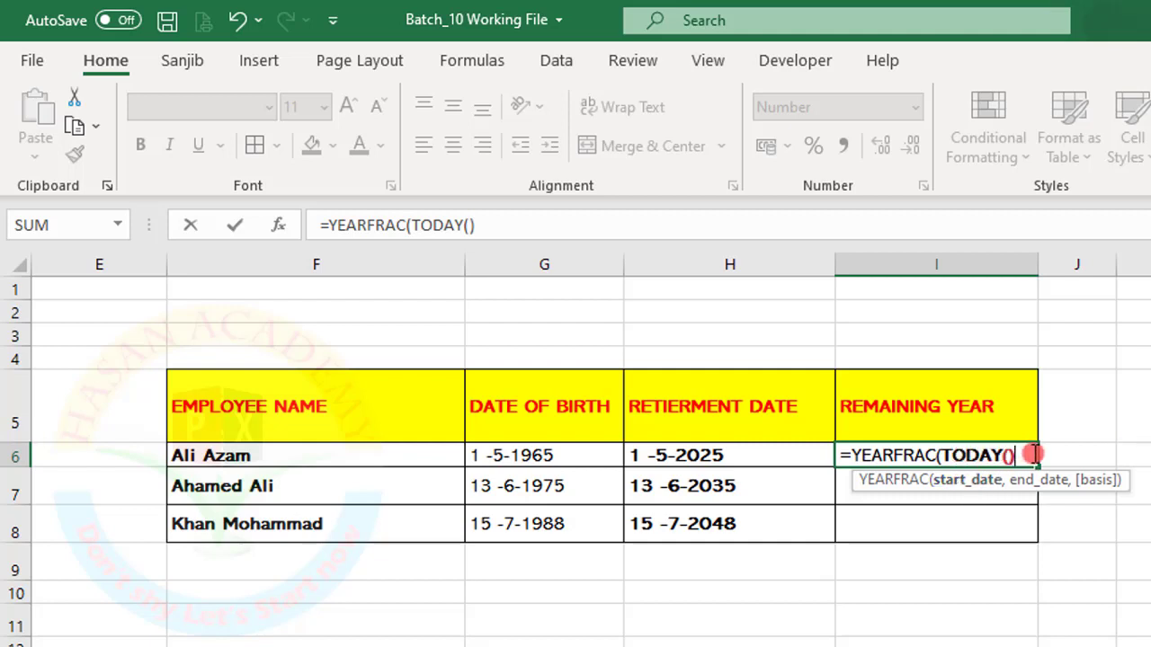
{"action": "type", "text": ","}
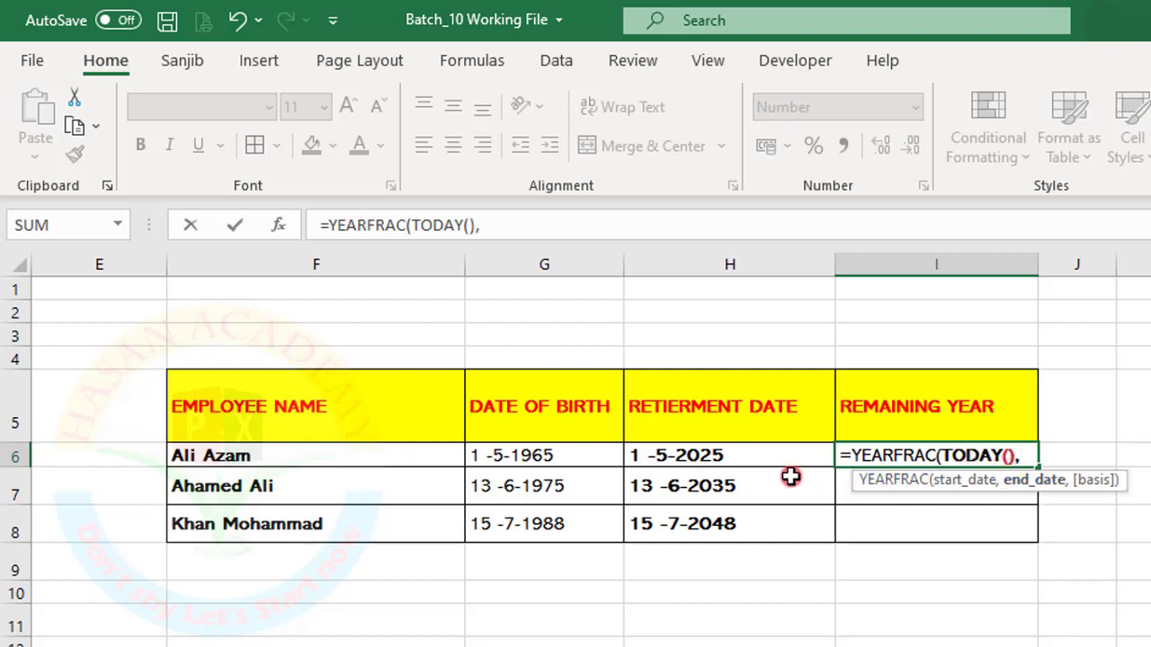
{"action": "left_click", "coordinate": [683, 459]}
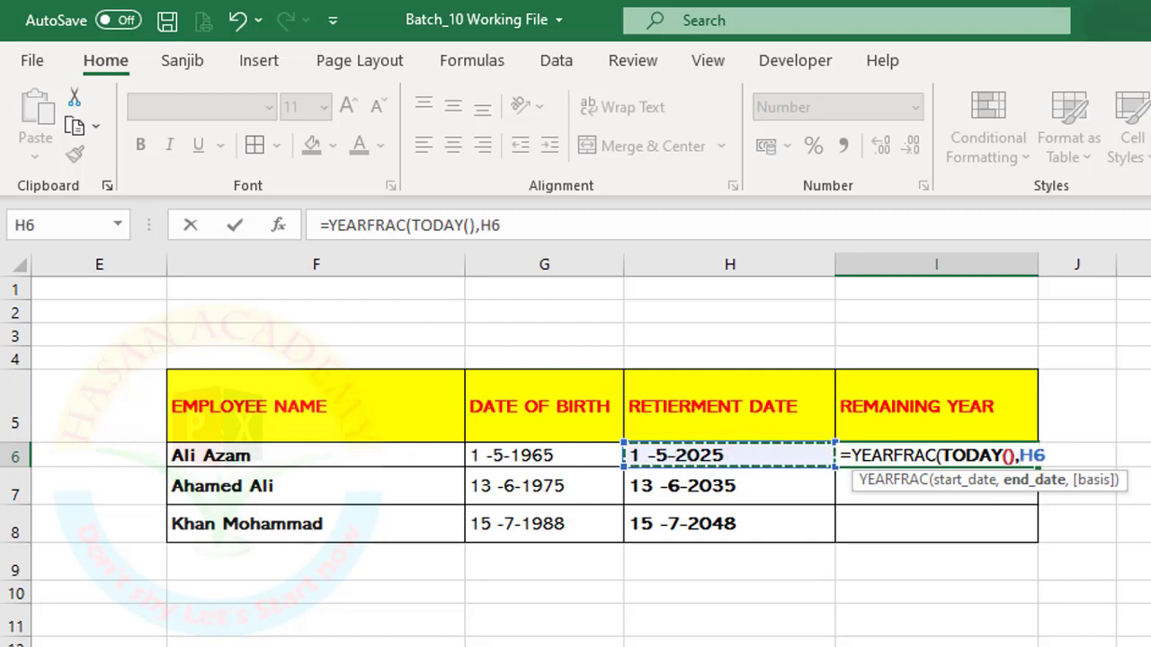
{"action": "type", "text": ")"}
{"action": "key", "text": "Return"}
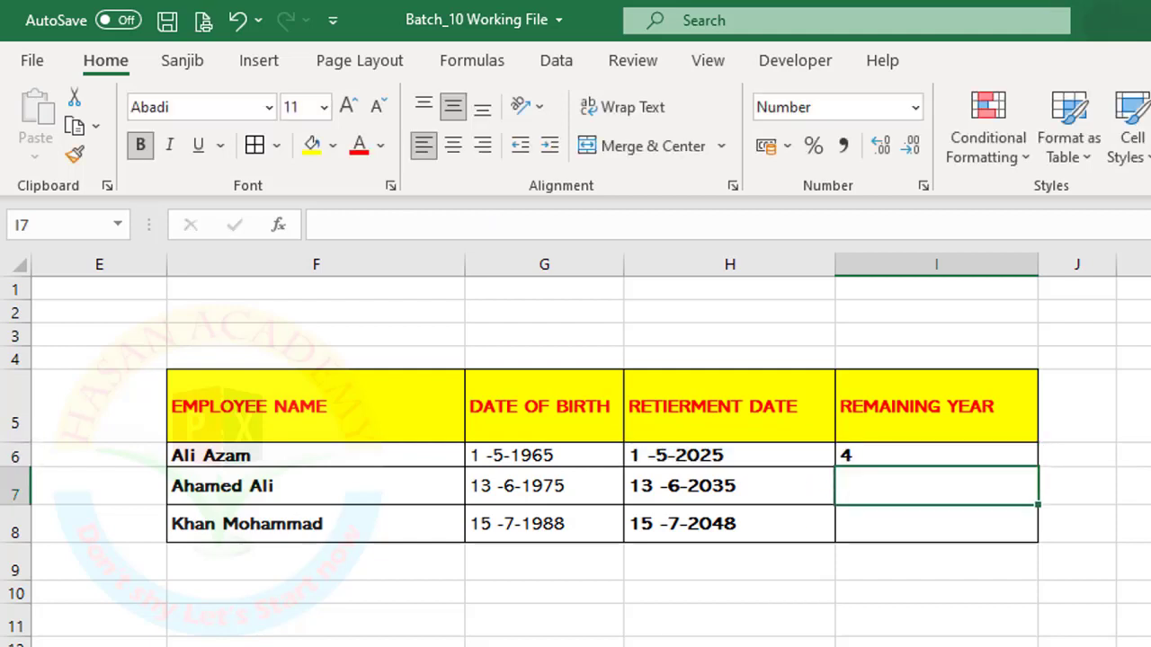
Step: Show the remaining years in I6 with two decimal places and fill the formula down to I8
{"action": "left_click", "coordinate": [916, 455]}
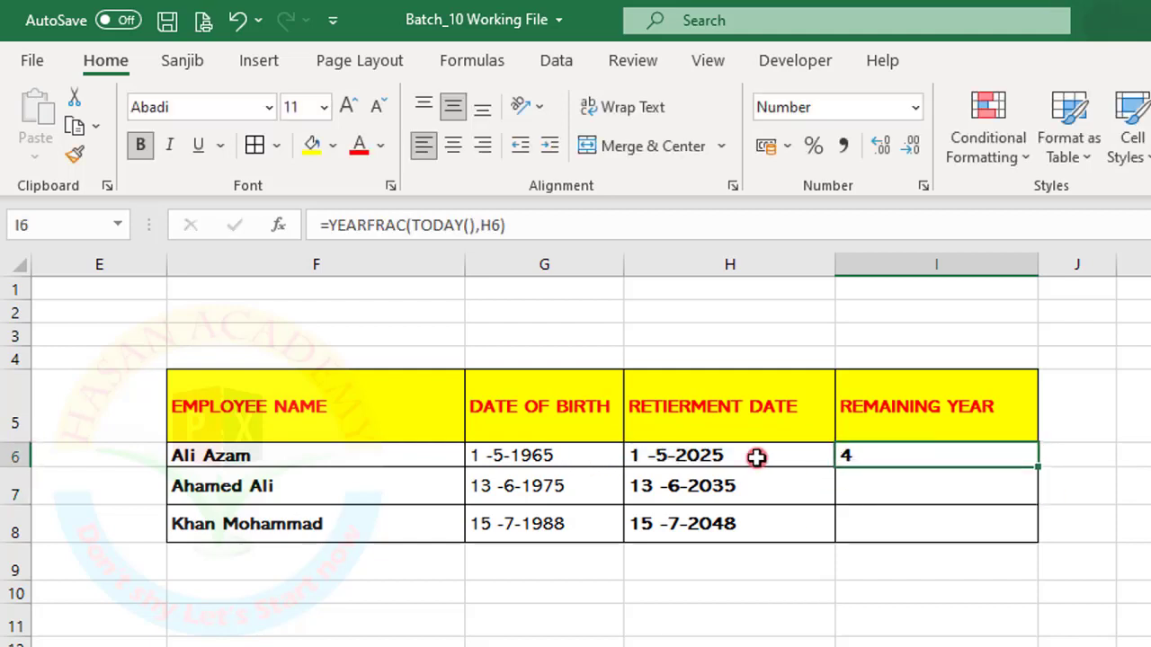
{"action": "left_click", "coordinate": [885, 146]}
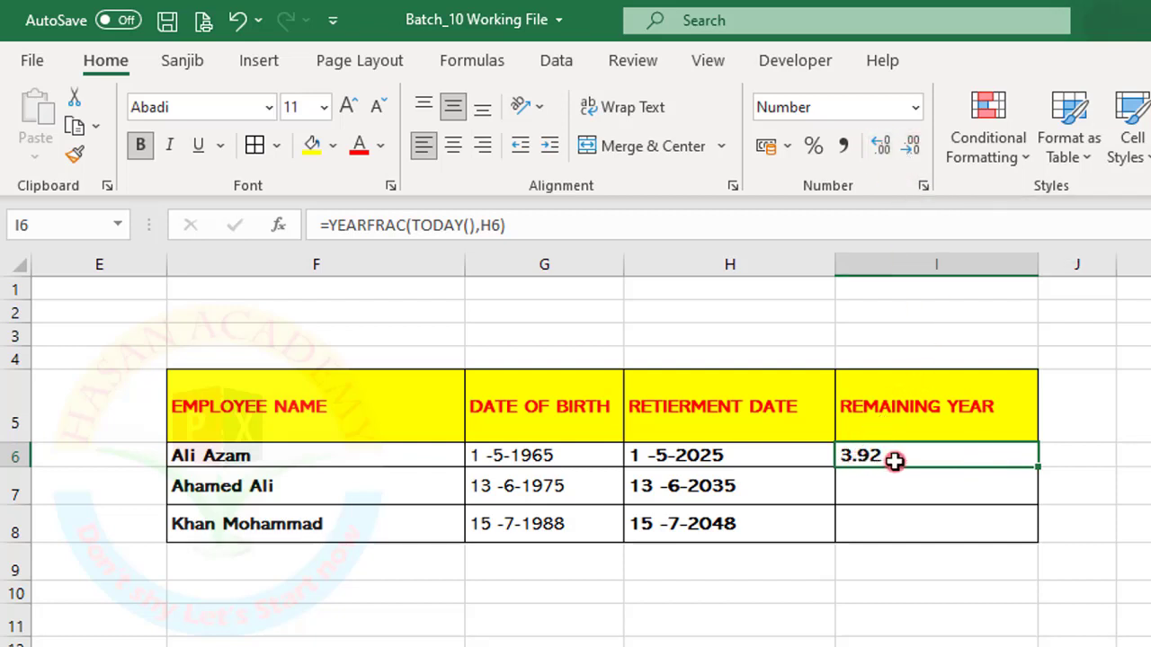
{"action": "left_click_drag", "start_coordinate": [1038, 466], "coordinate": [1039, 535]}
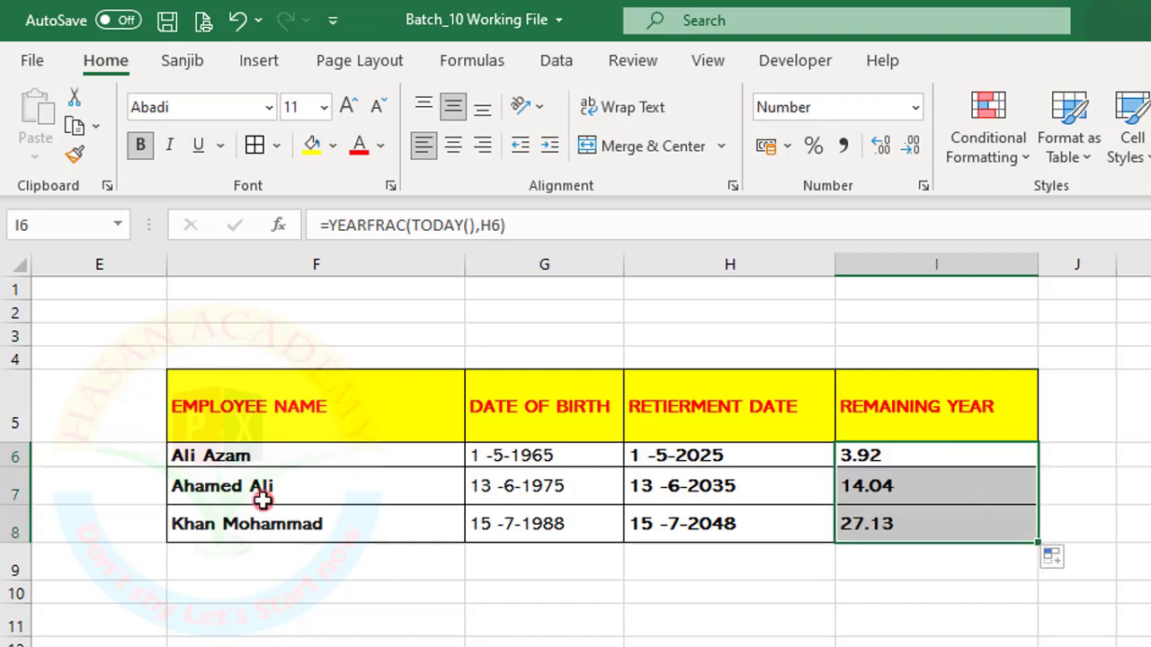
Step: Review the remaining year formula in I7 and the retirement date formula in H6
{"action": "left_click", "coordinate": [878, 497]}
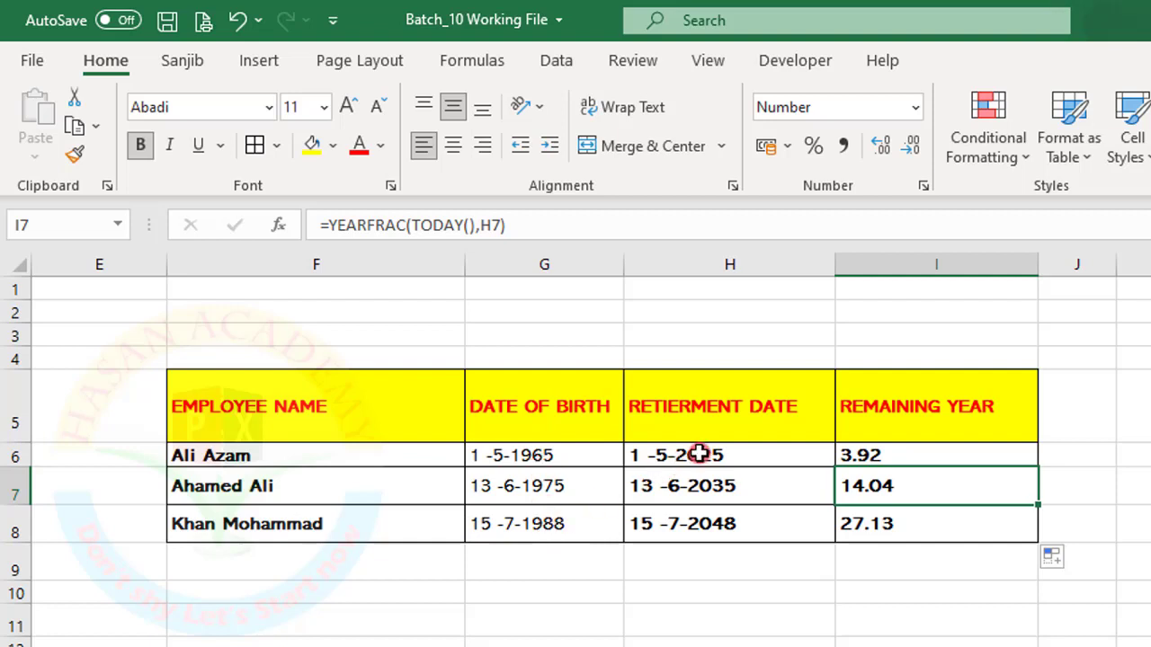
{"action": "left_click_drag", "start_coordinate": [698, 453], "coordinate": [697, 485]}
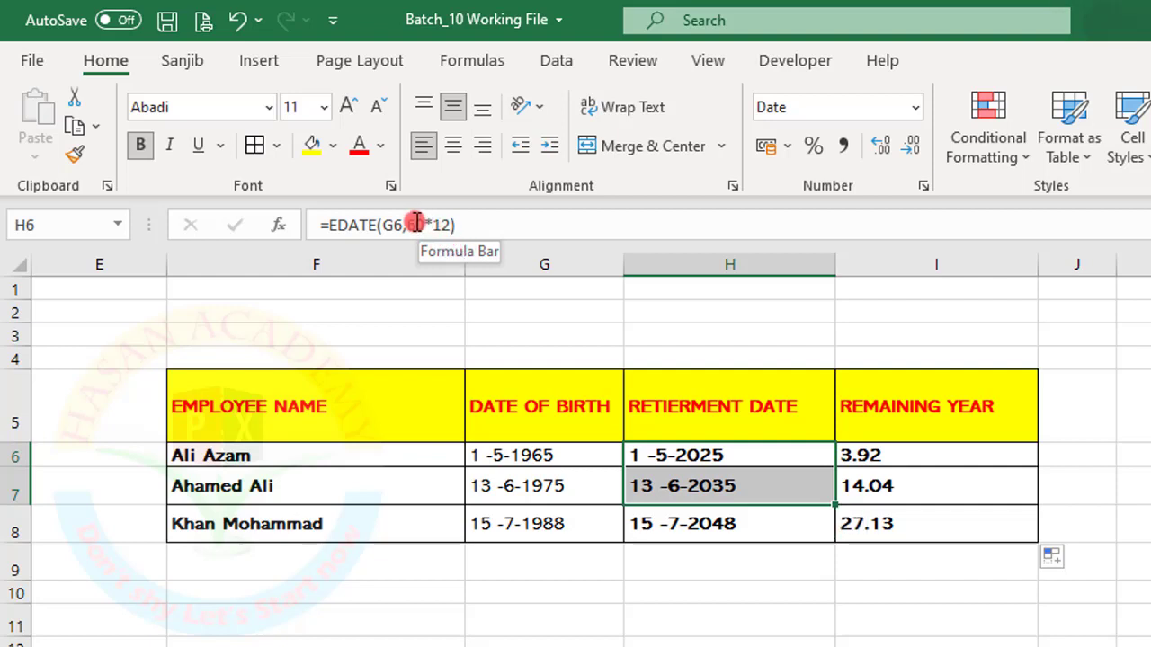
{"action": "left_click", "coordinate": [718, 455]}
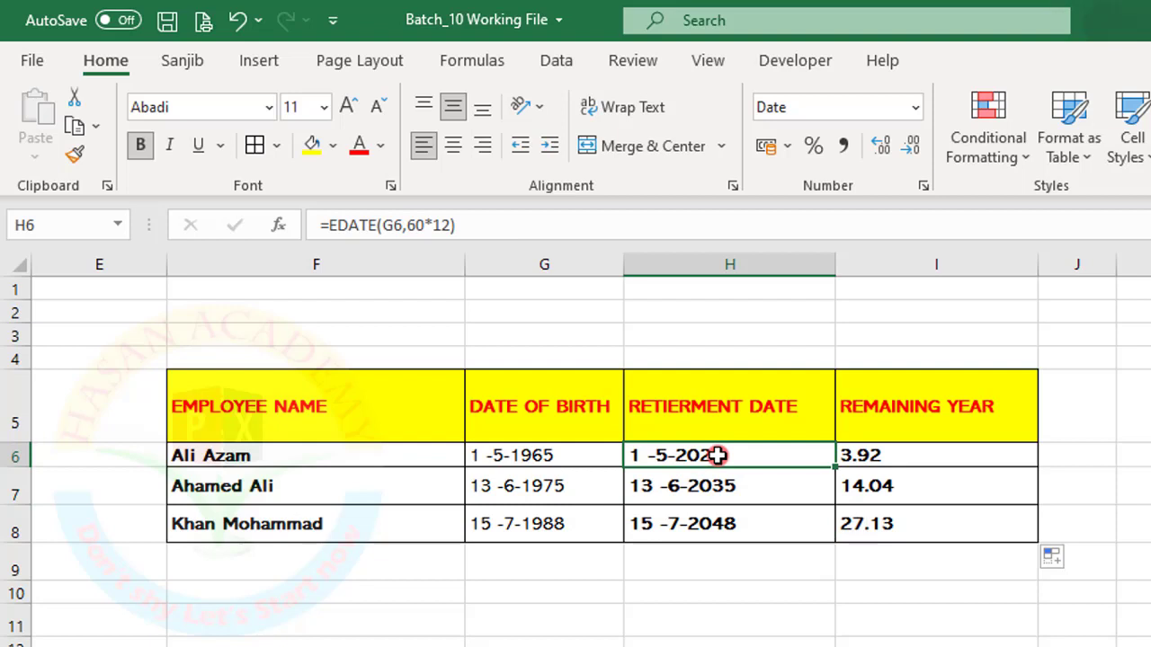